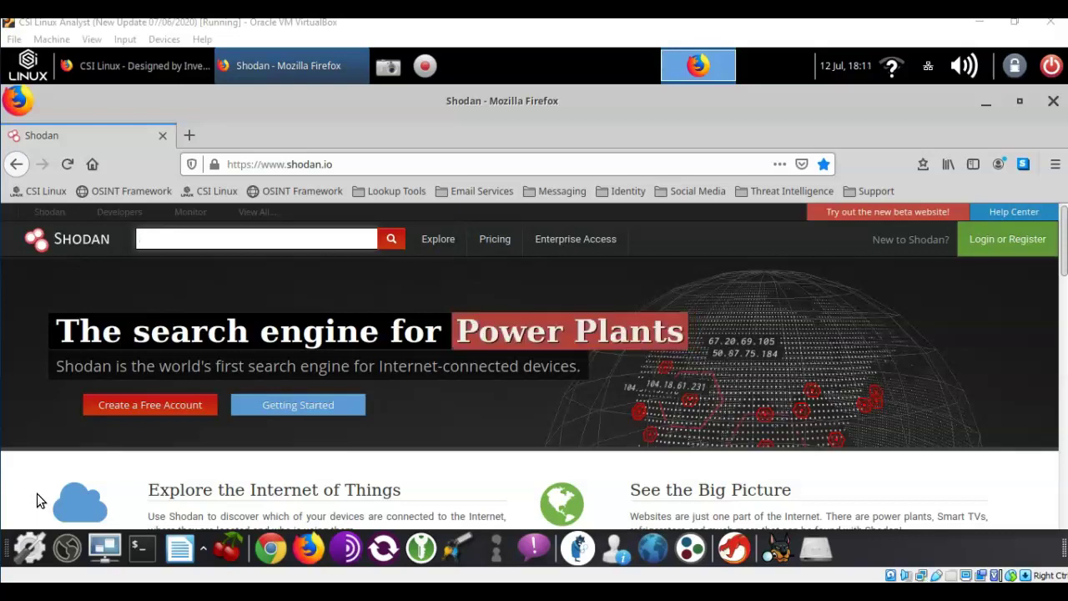
# - Sign in to Shodan and search "MongoDB Server Information" port:27017 -authentication, returning 18,772 hosts
pyautogui.click(44, 547)
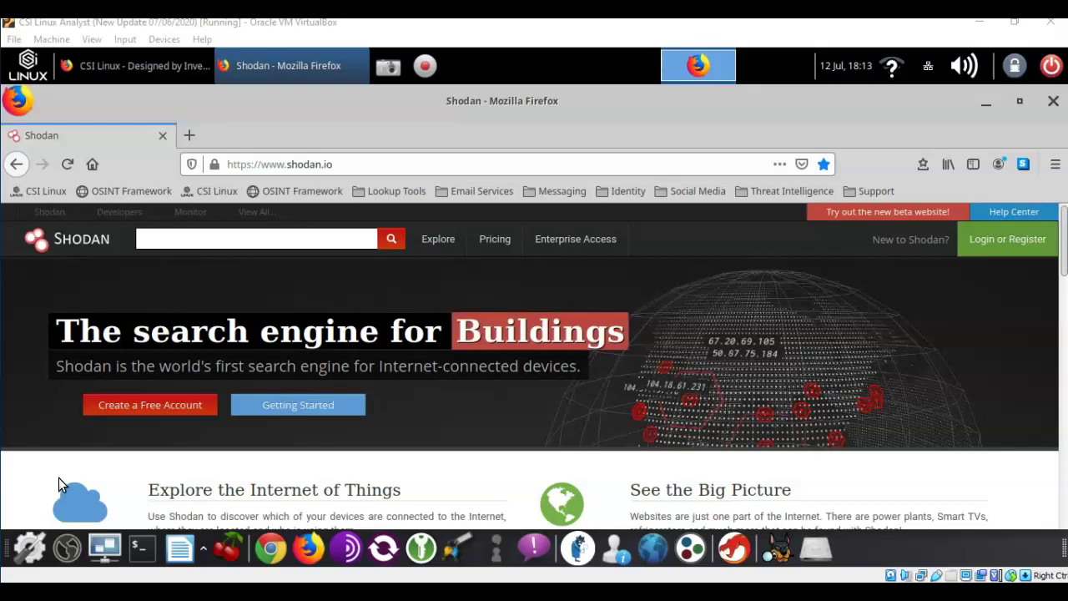
pyautogui.click(34, 540)
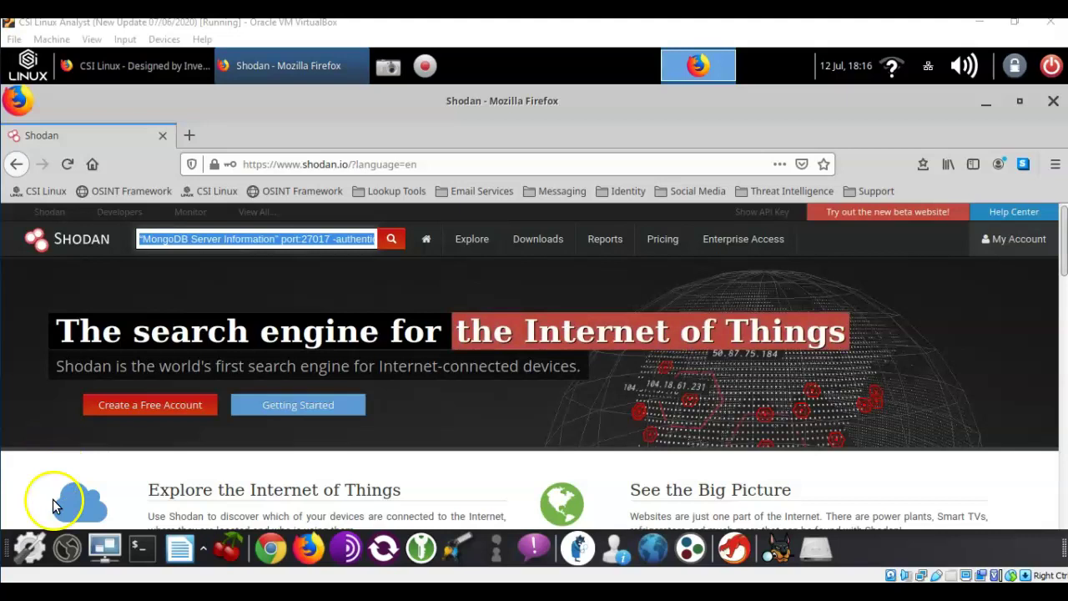
pyautogui.click(392, 240)
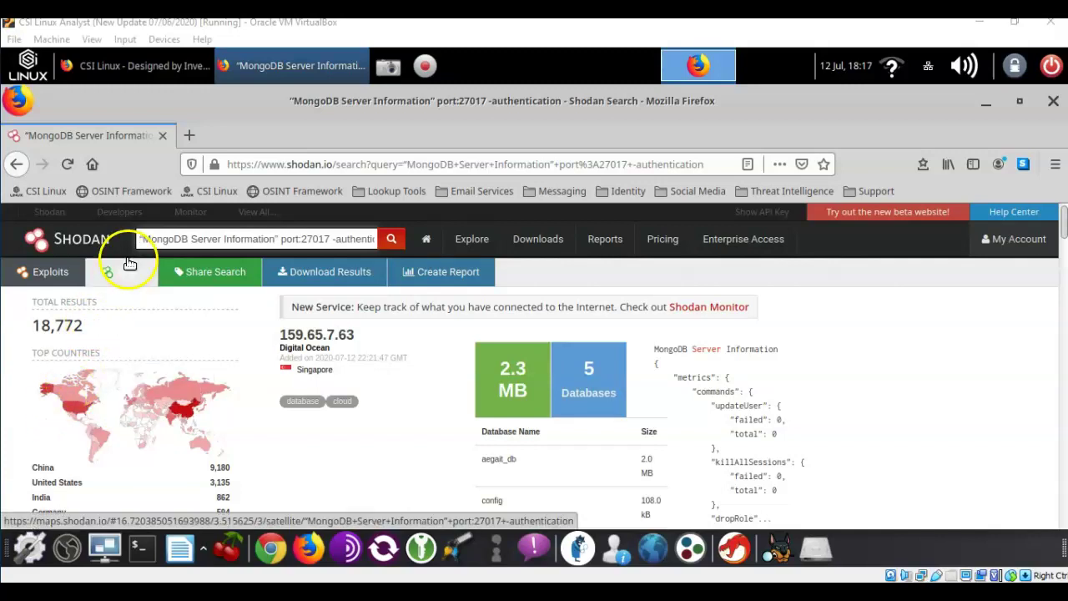
# - Plot the unauthenticated MongoDB results on the Shodan world map and zoom in
pyautogui.click(128, 275)
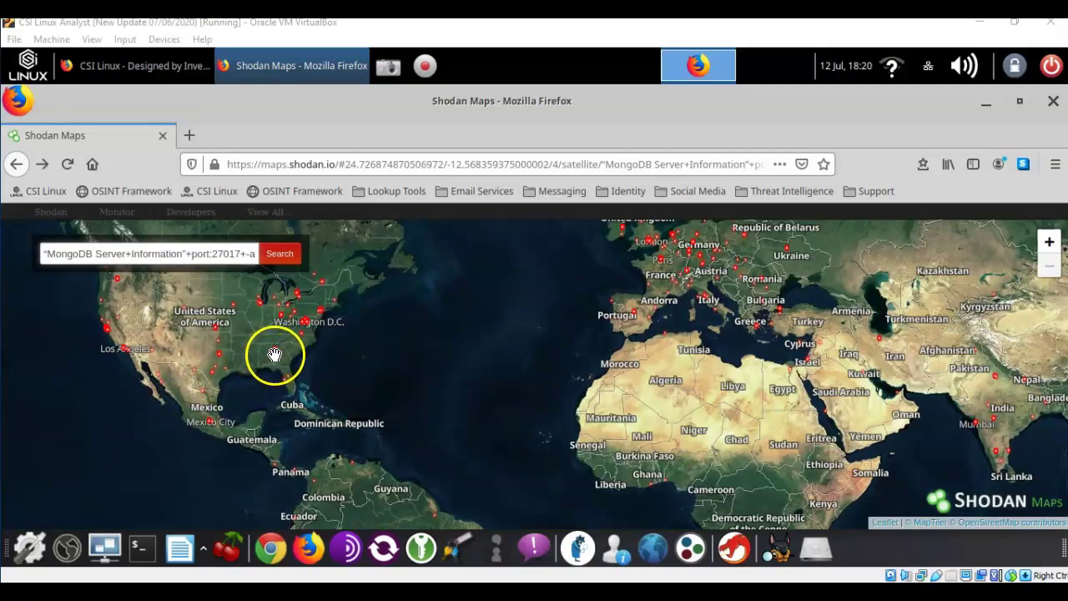
pyautogui.scroll(1, 275, 354)
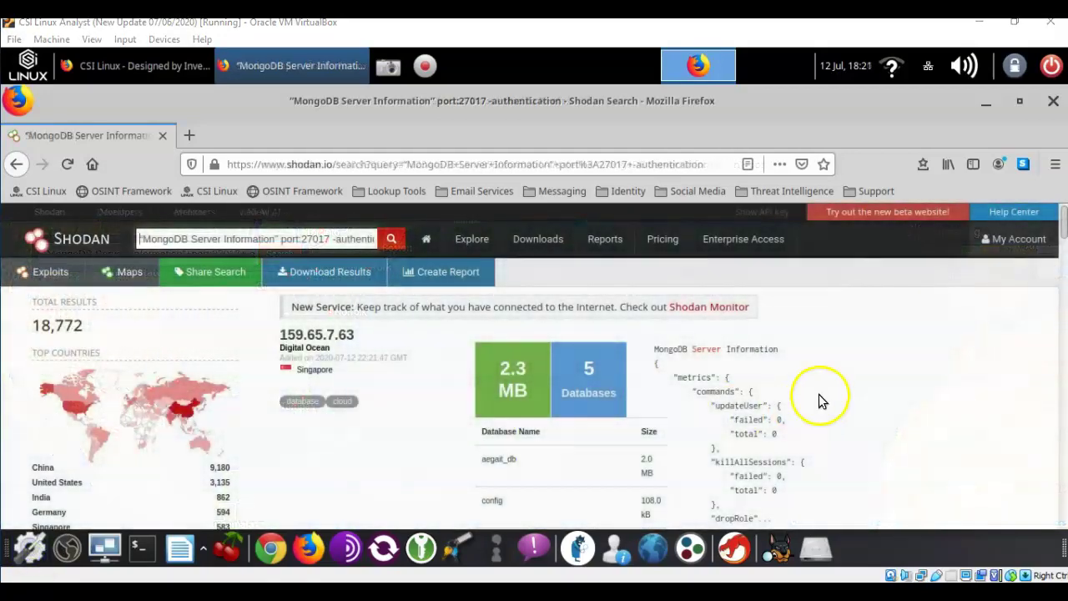
# - Browse the MongoDB results to host 121.41.101.16, whose databases include READ_ME_TO_RECOVER_YOUR_DATA
pyautogui.scroll(-4, 893, 368)
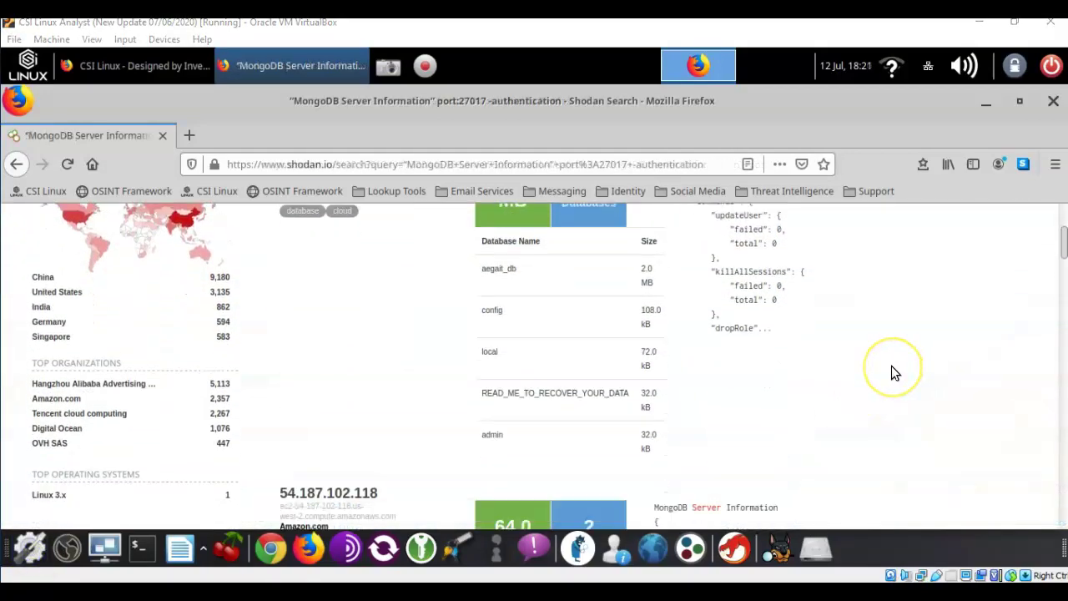
pyautogui.scroll(-5, 892, 372)
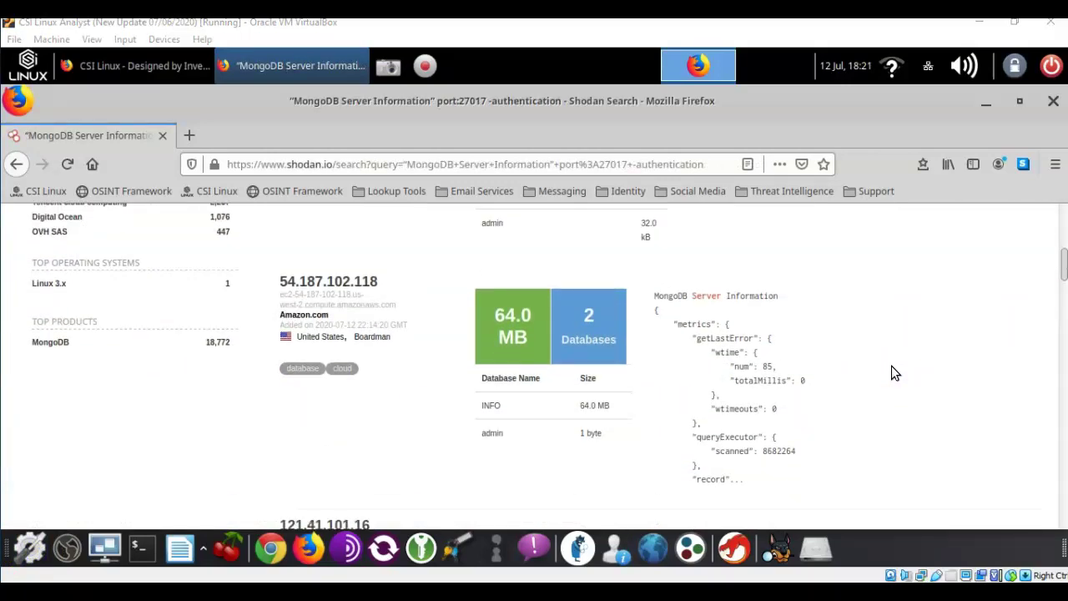
pyautogui.scroll(-6, 891, 366)
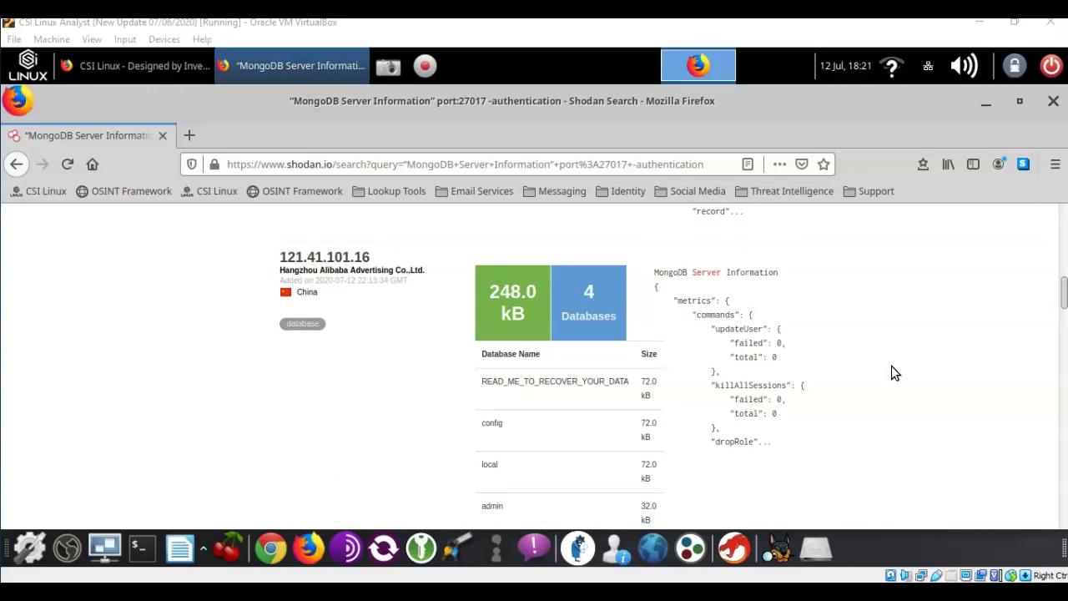
pyautogui.scroll(-1, 891, 367)
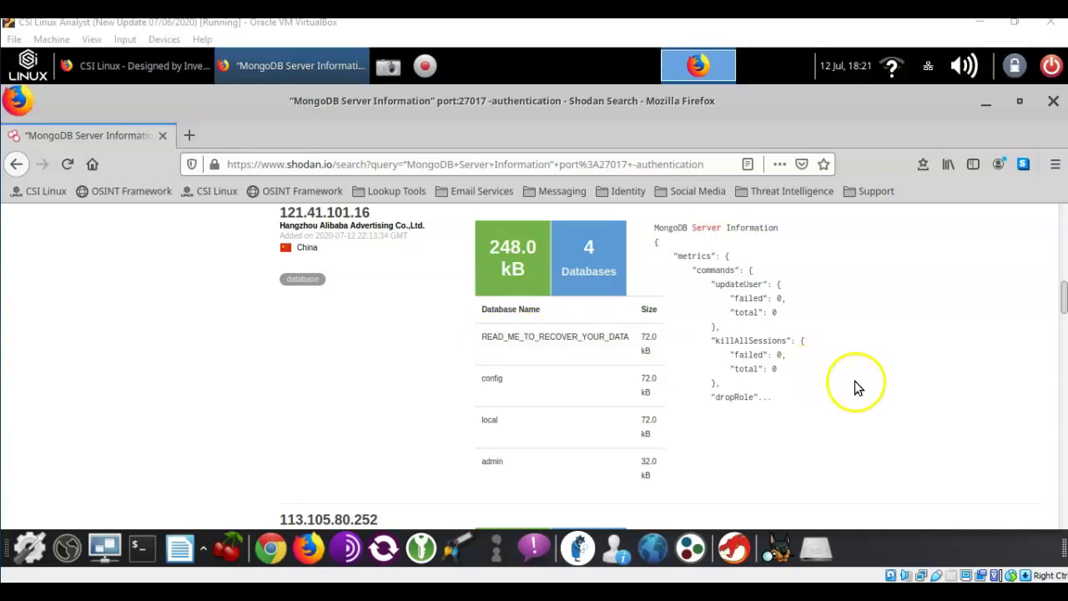
pyautogui.scroll(6, 854, 410)
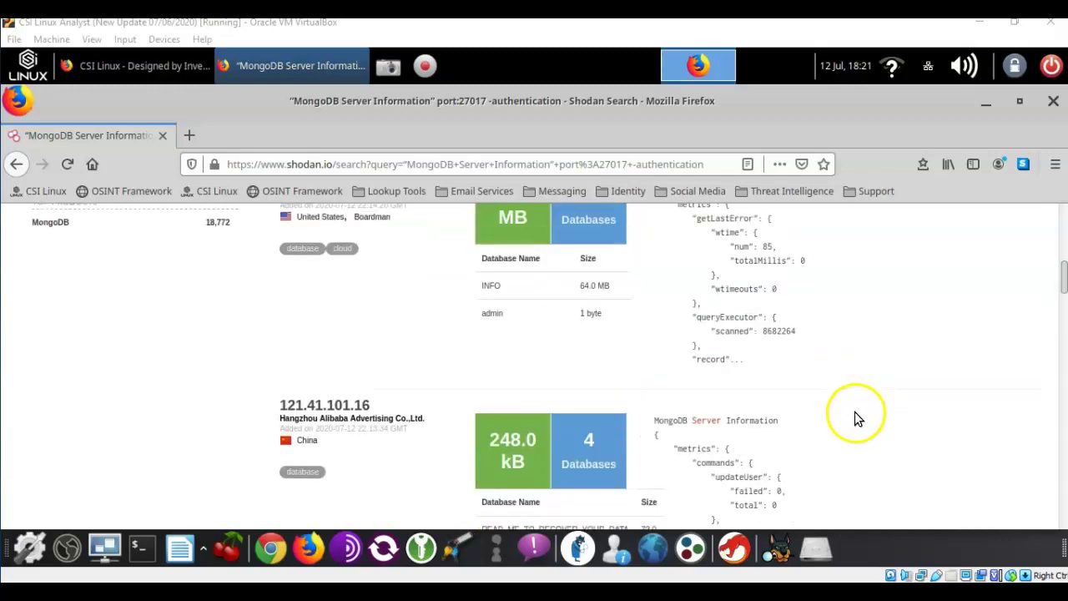
pyautogui.scroll(5, 857, 418)
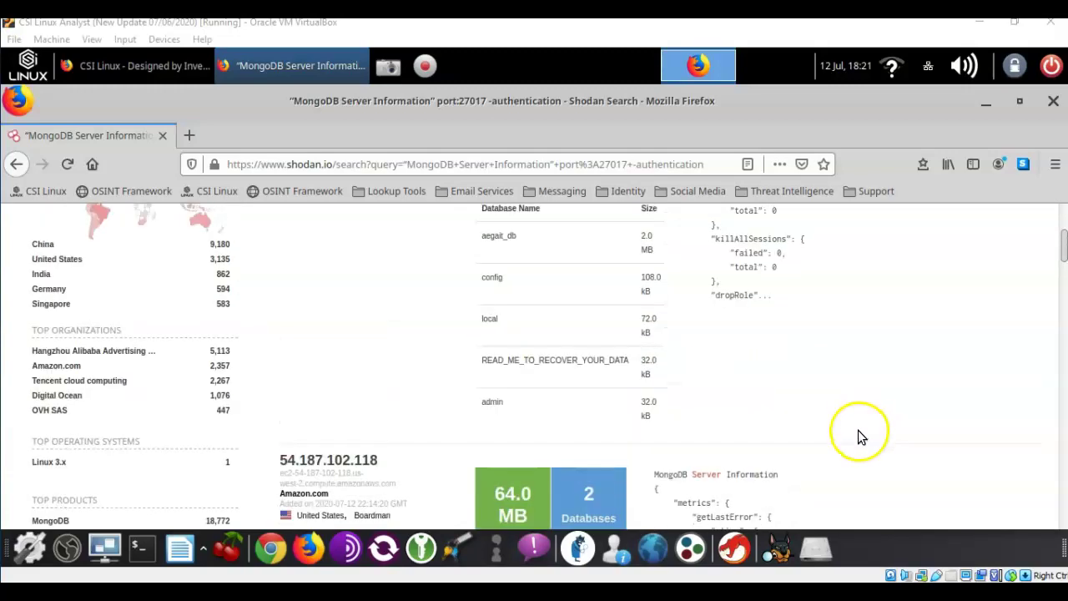
pyautogui.scroll(2, 857, 435)
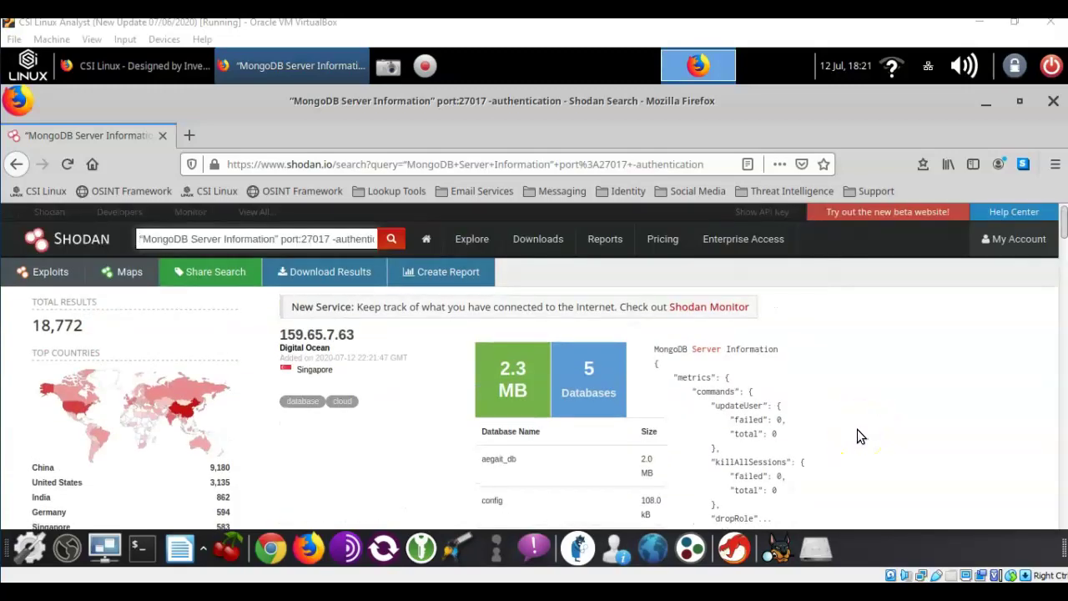
pyautogui.scroll(-5, 857, 429)
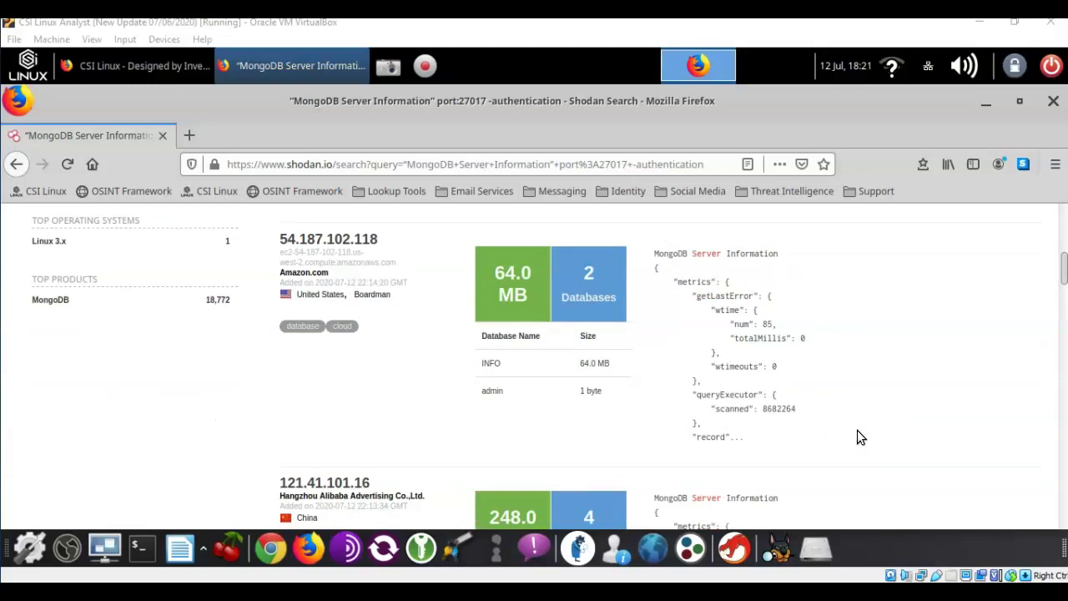
pyautogui.scroll(-3, 859, 436)
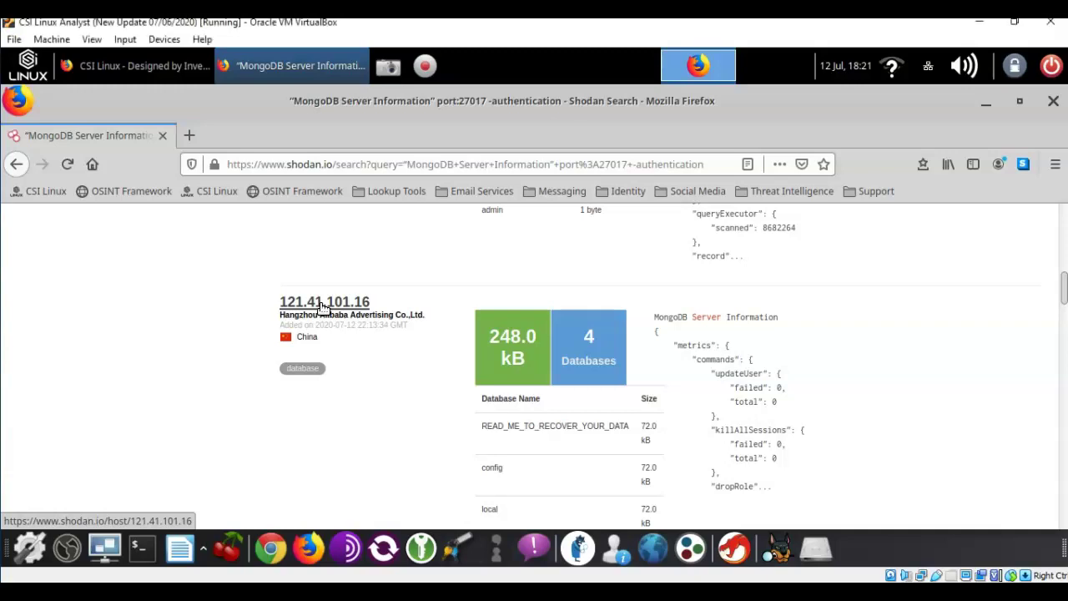
# - Open host 121.41.101.16 and read its port 27017 MongoDB 4.0.5 server information
pyautogui.click(380, 309)
pyautogui.scroll(-3, 951, 344)
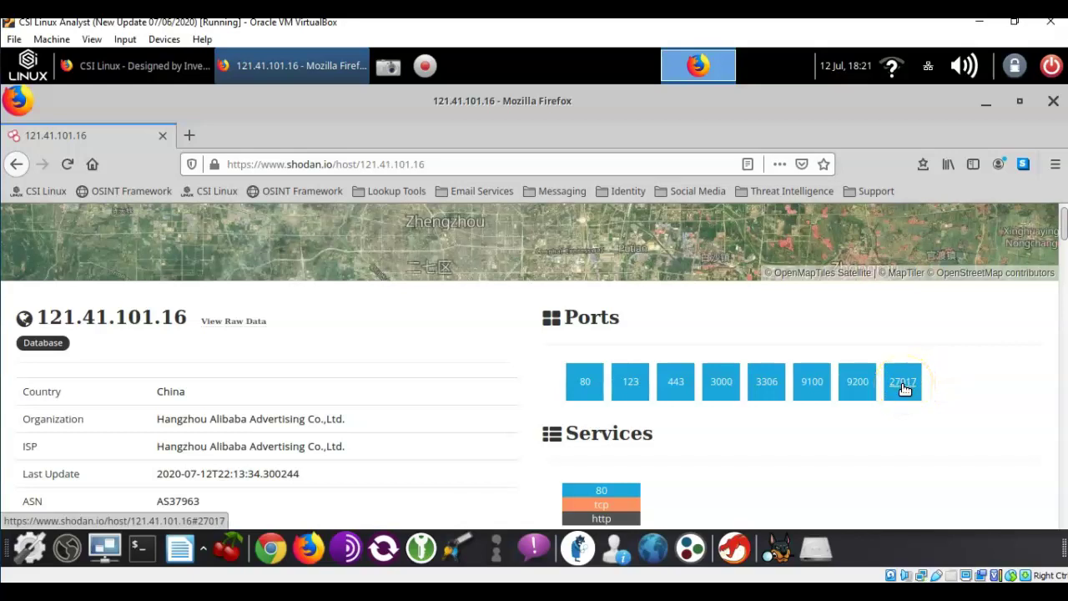
pyautogui.click(904, 385)
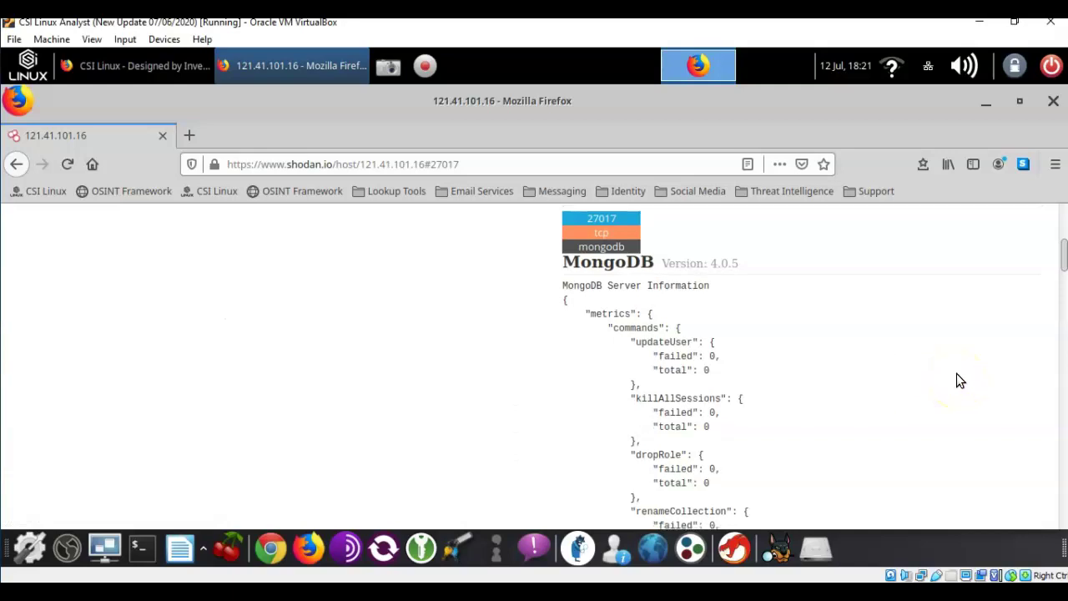
pyautogui.scroll(-5, 957, 378)
pyautogui.scroll(-10, 959, 381)
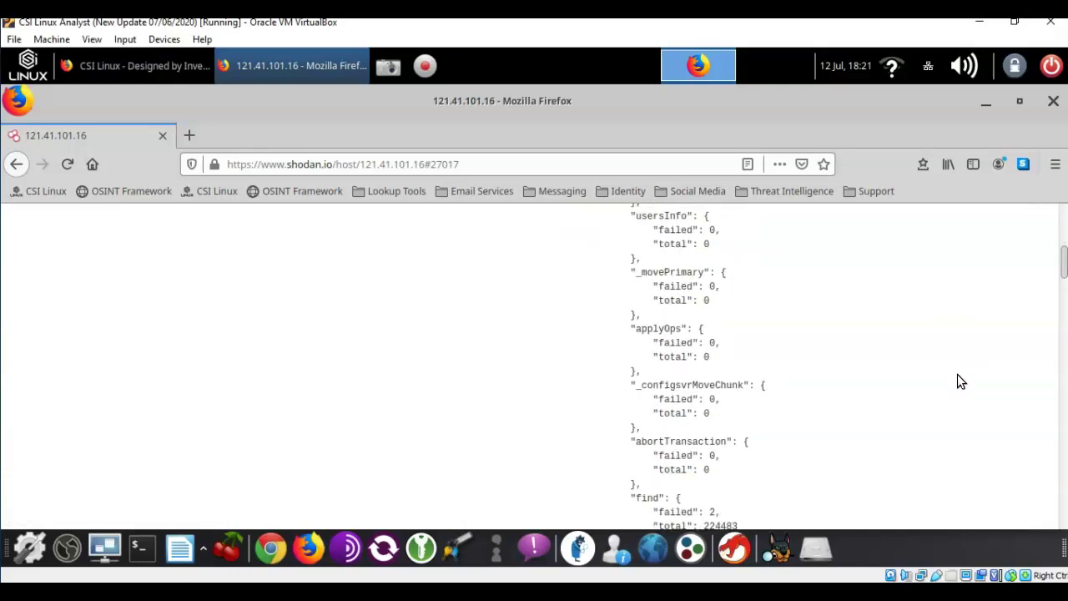
pyautogui.scroll(-10, 958, 381)
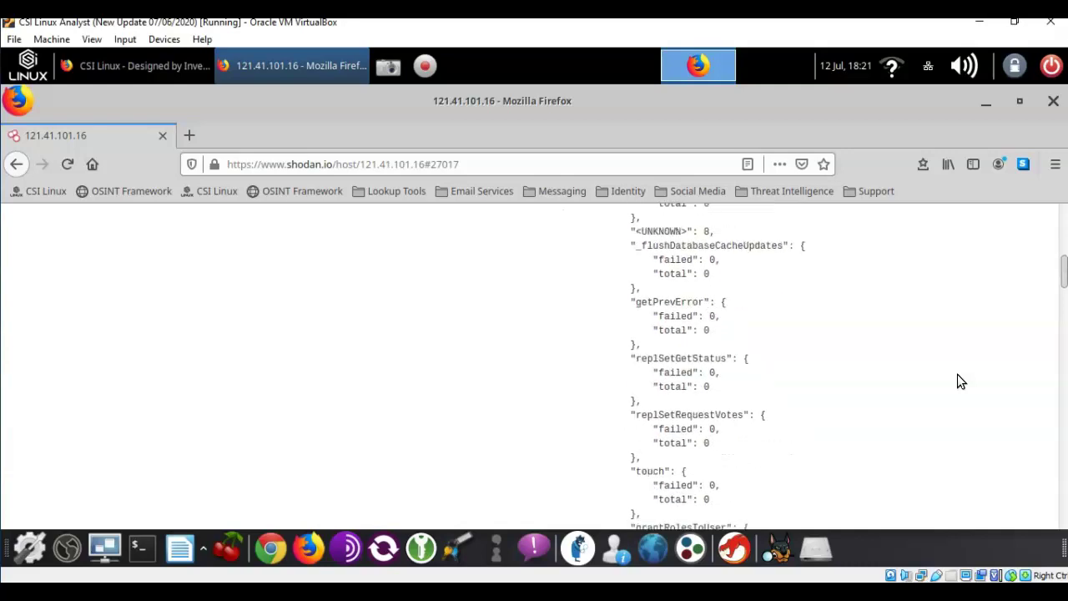
pyautogui.scroll(-10, 956, 381)
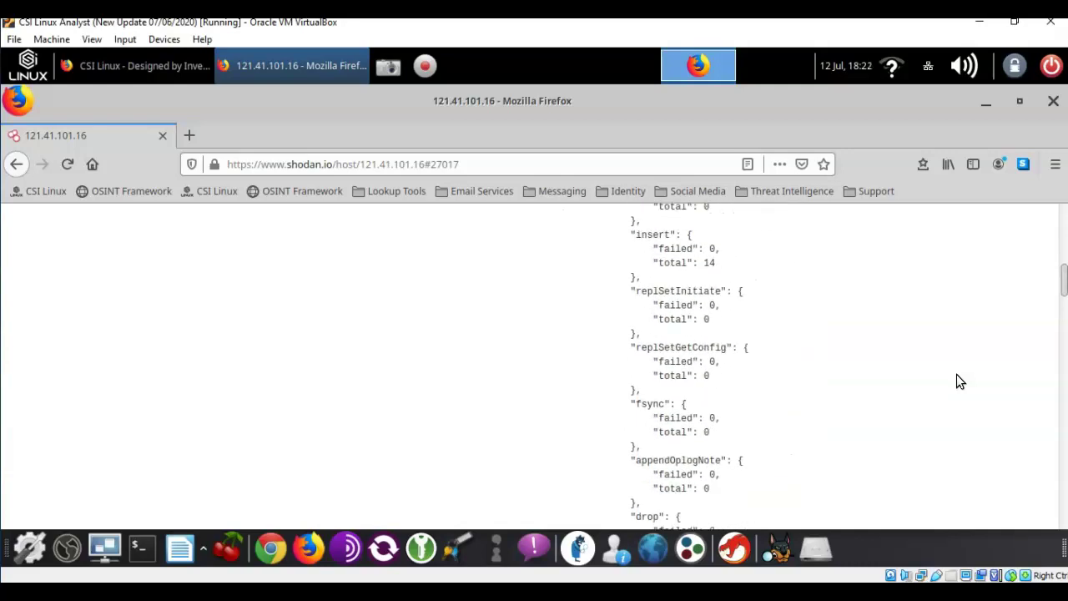
pyautogui.scroll(-10, 957, 385)
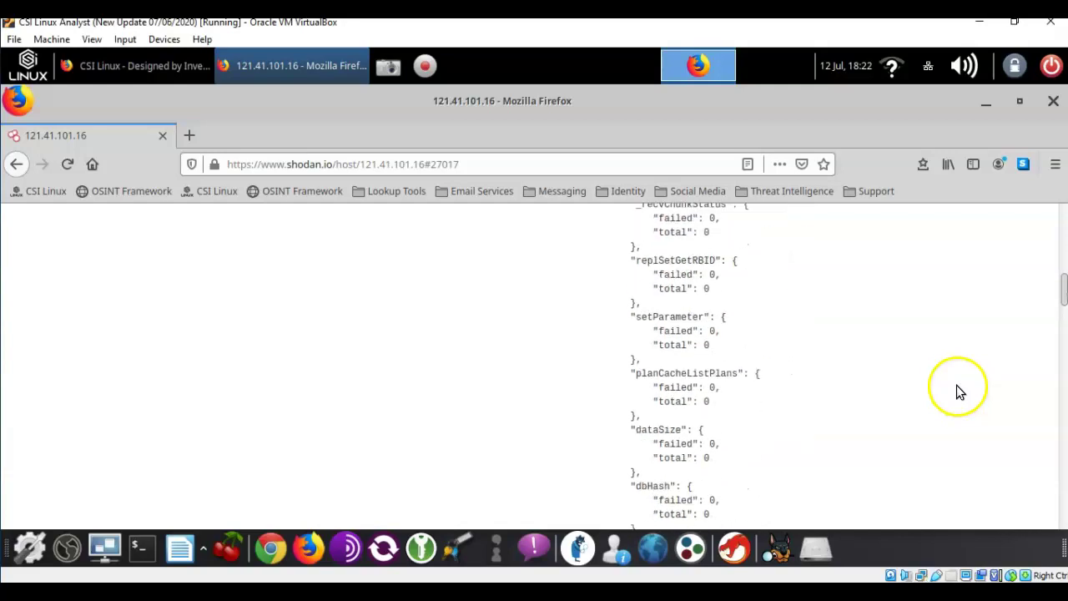
pyautogui.scroll(-15, 966, 383)
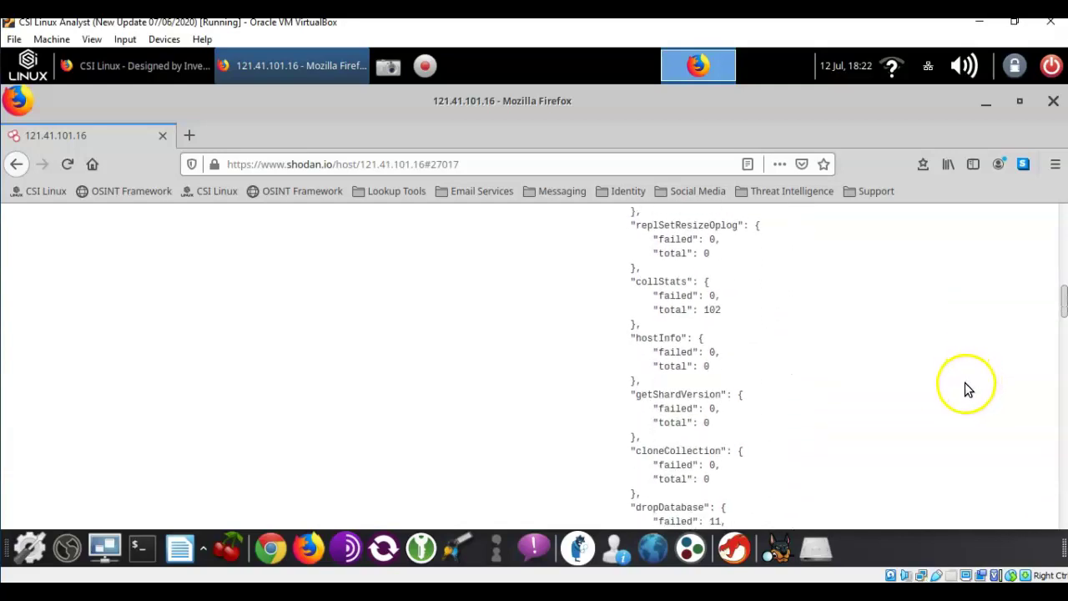
# - Search "Set-Cookie: mongo-express=" "200 OK" and browse the 636 exposed Mongo Express hosts
pyautogui.hotkey('alt', 'Left')
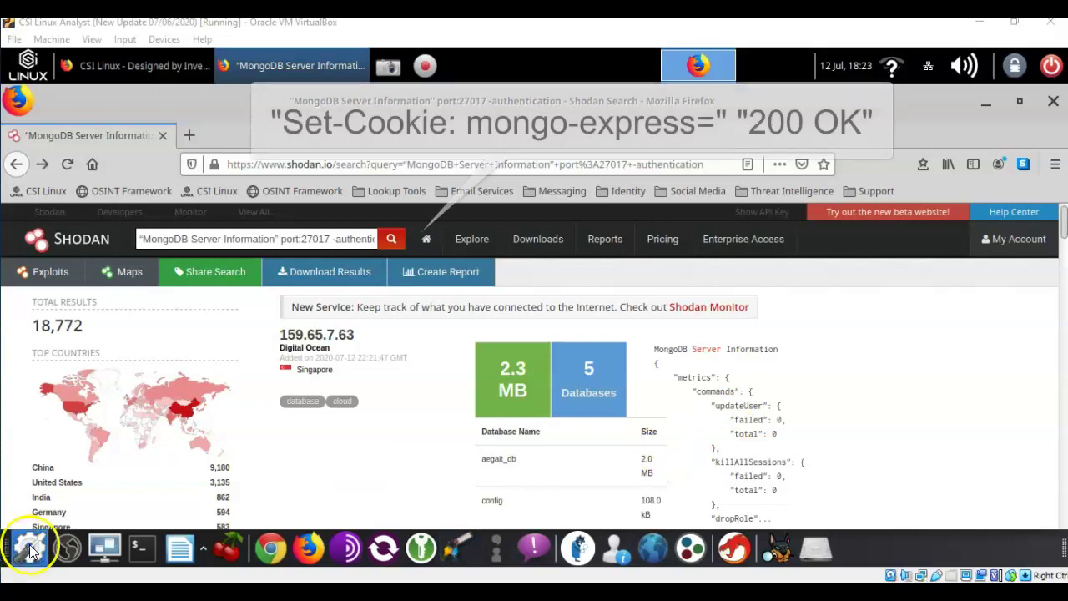
pyautogui.tripleClick(146, 238)
pyautogui.press('BackSpace')
pyautogui.rightClick(156, 240)
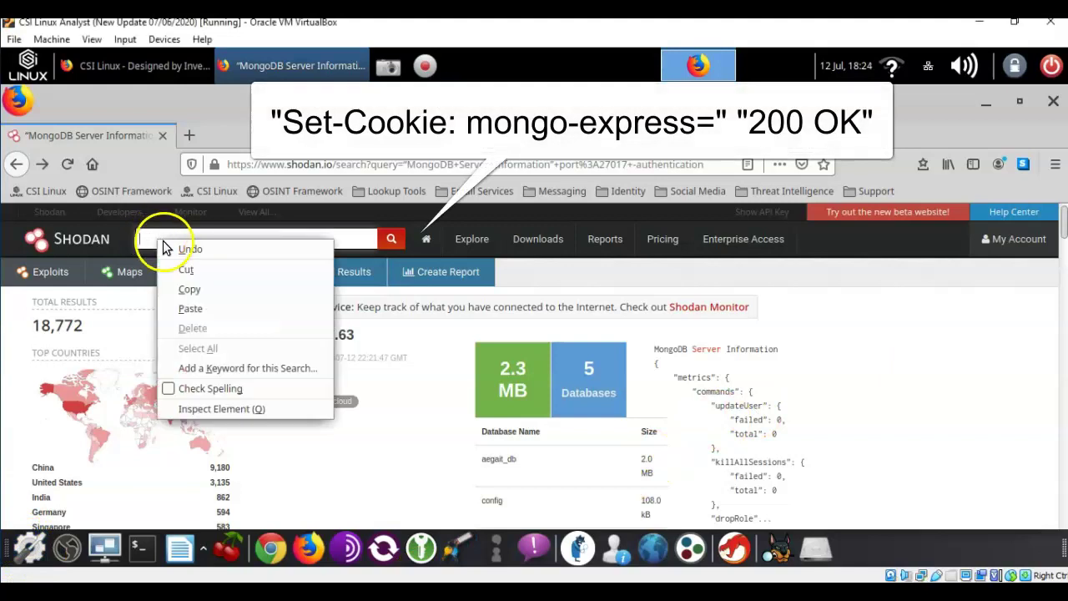
pyautogui.click(191, 310)
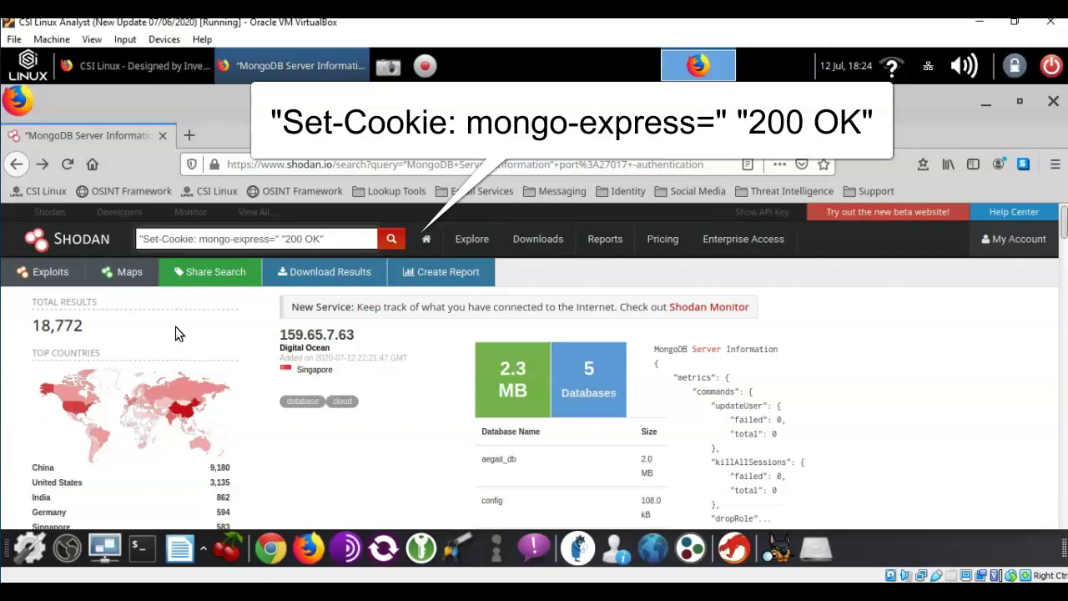
pyautogui.click(390, 242)
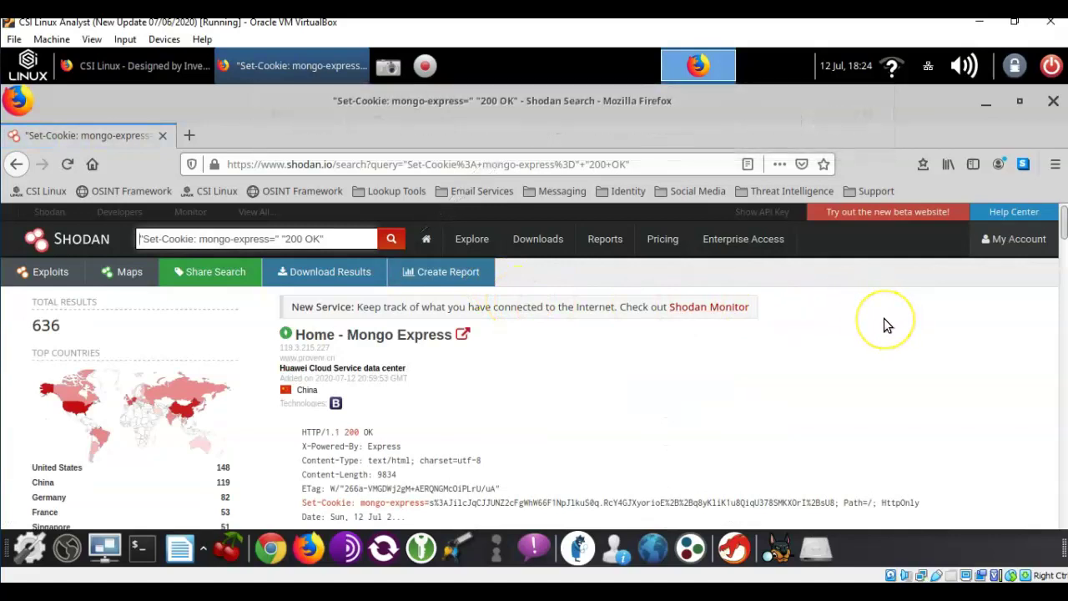
pyautogui.scroll(-2, 883, 321)
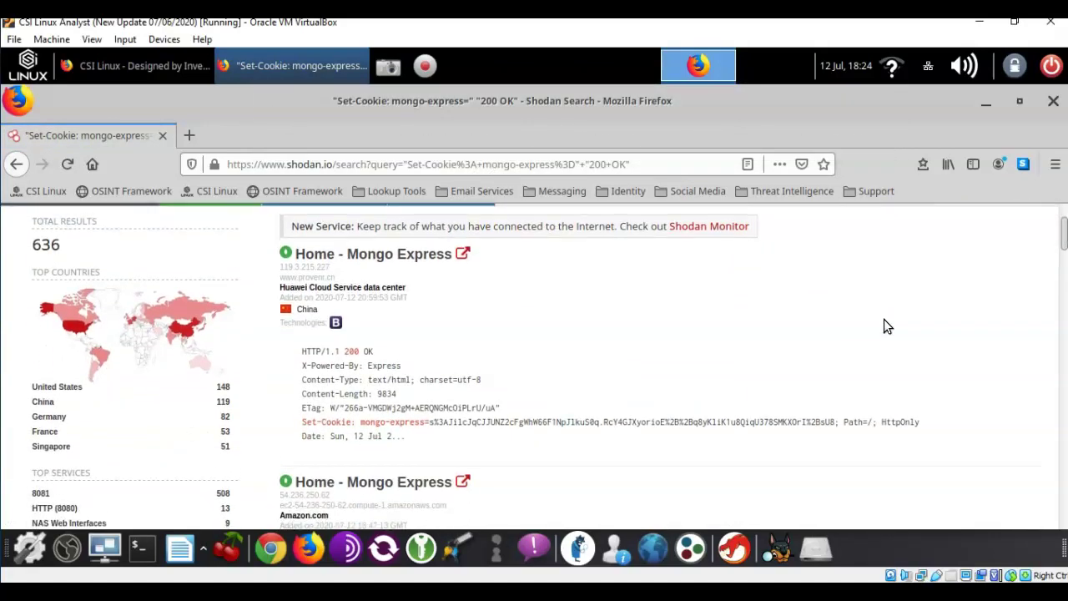
pyautogui.scroll(1, 883, 332)
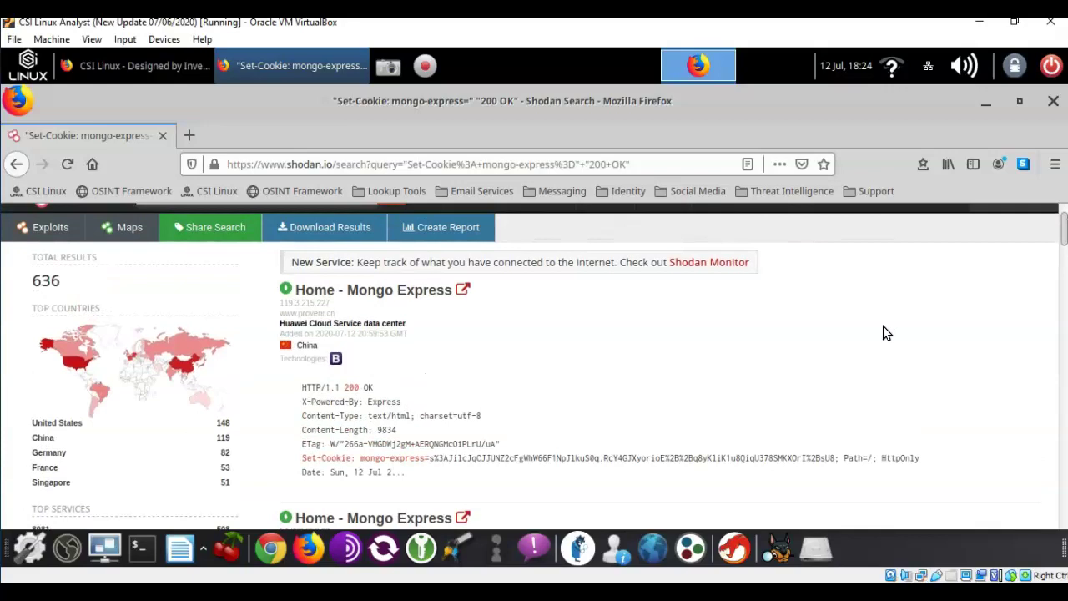
pyautogui.scroll(-10, 883, 327)
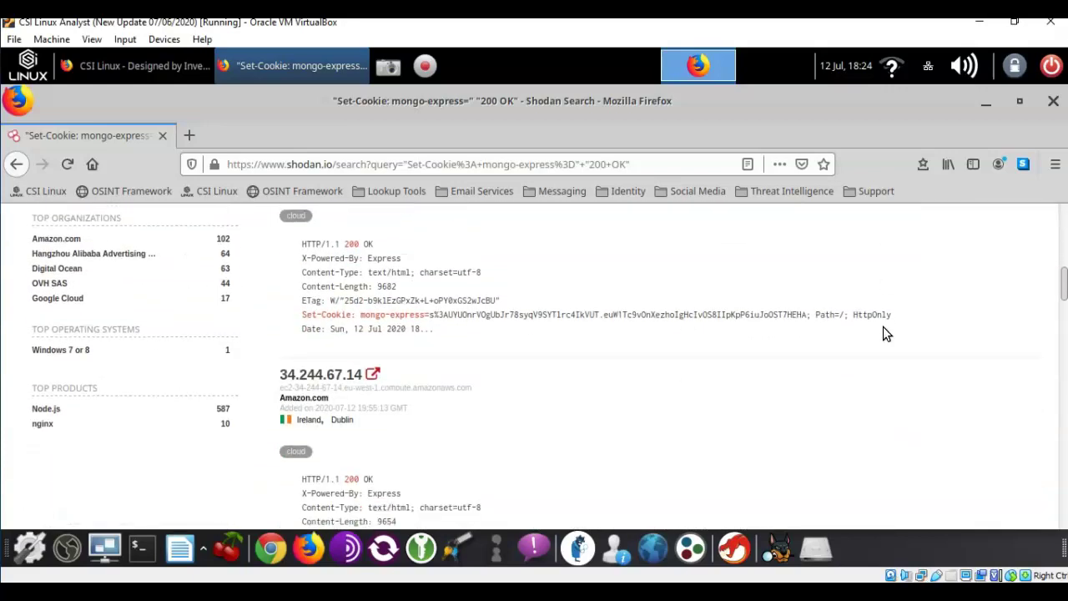
pyautogui.click(315, 377)
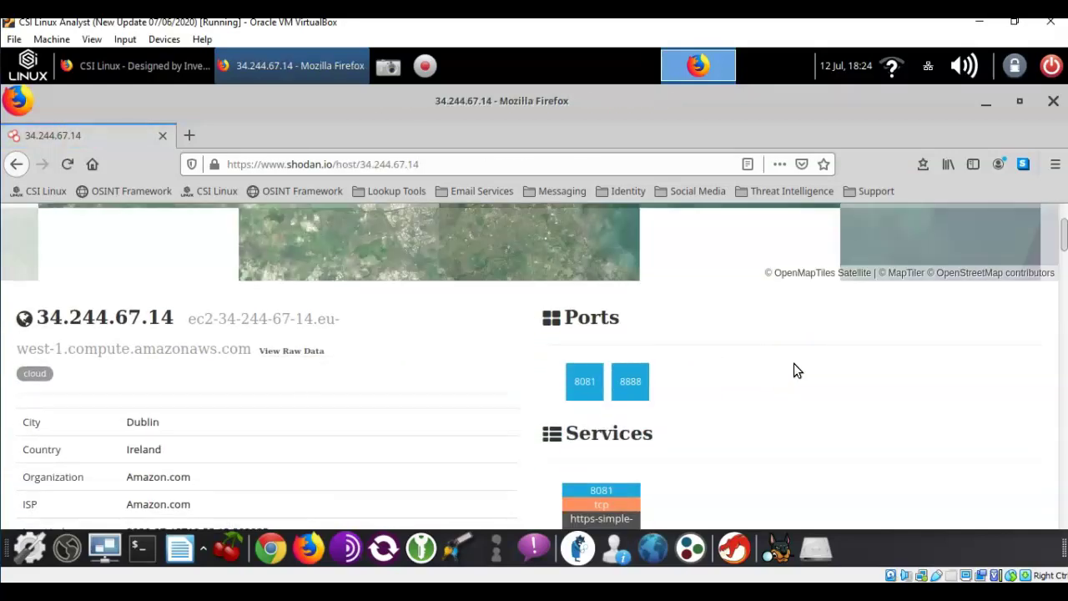
pyautogui.scroll(-1, 794, 371)
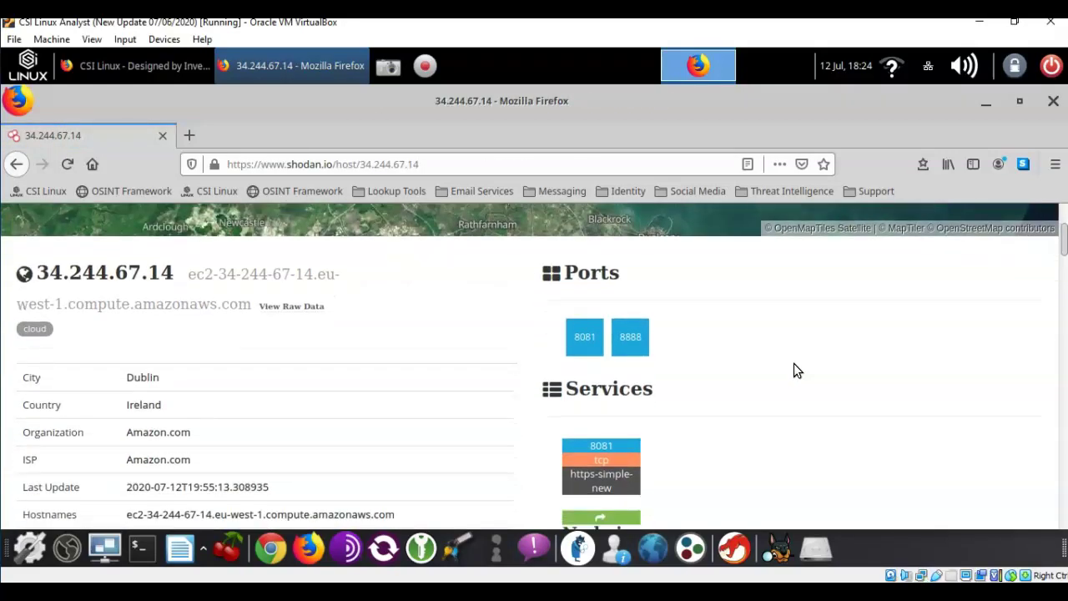
pyautogui.click(709, 354)
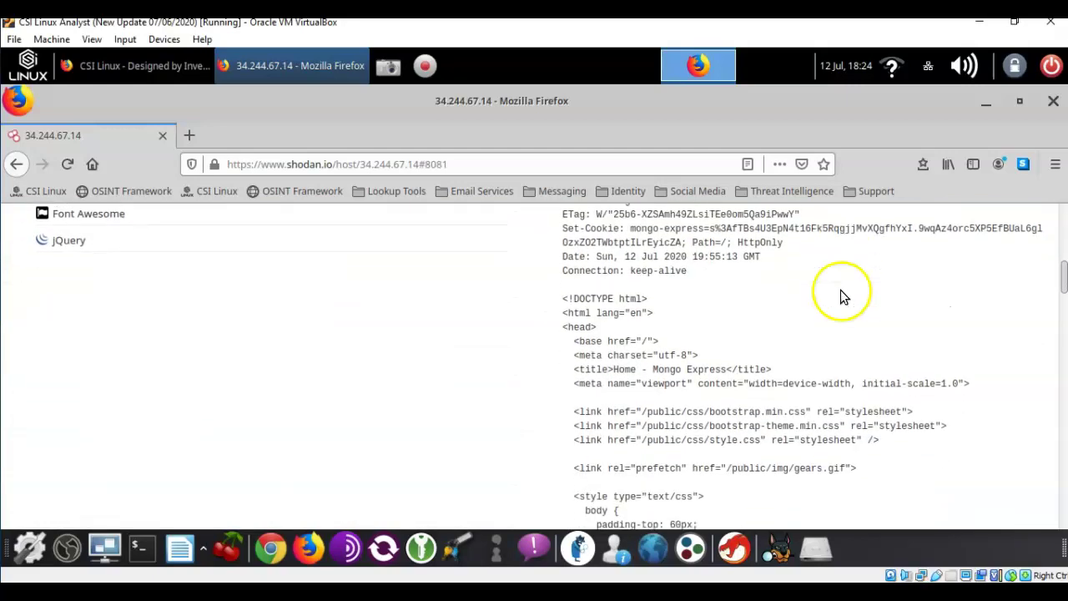
pyautogui.scroll(-5, 858, 288)
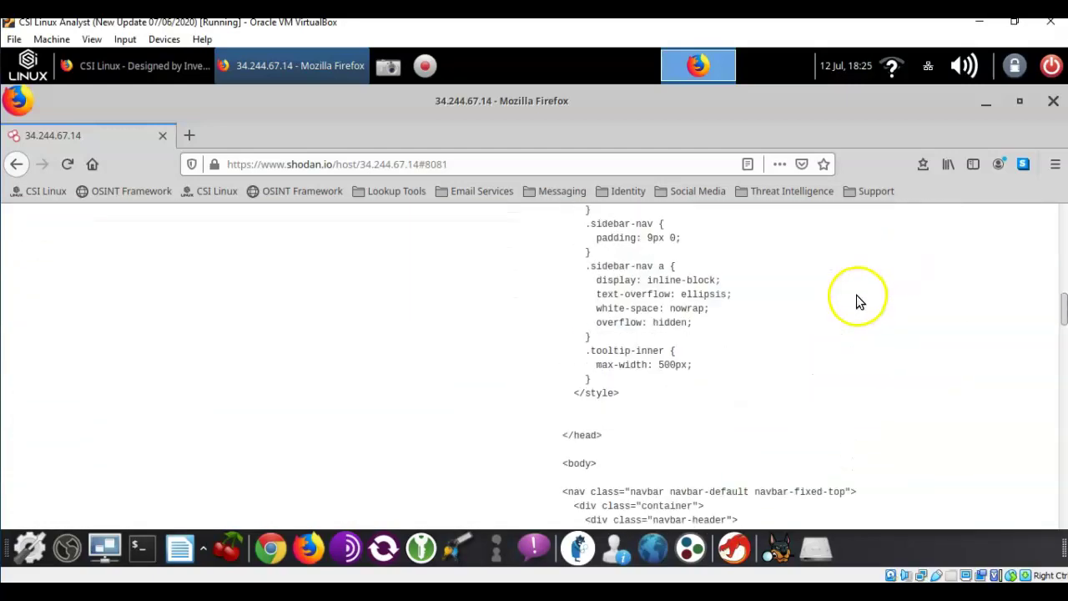
pyautogui.scroll(5, 868, 320)
pyautogui.click(16, 163)
pyautogui.click(16, 163)
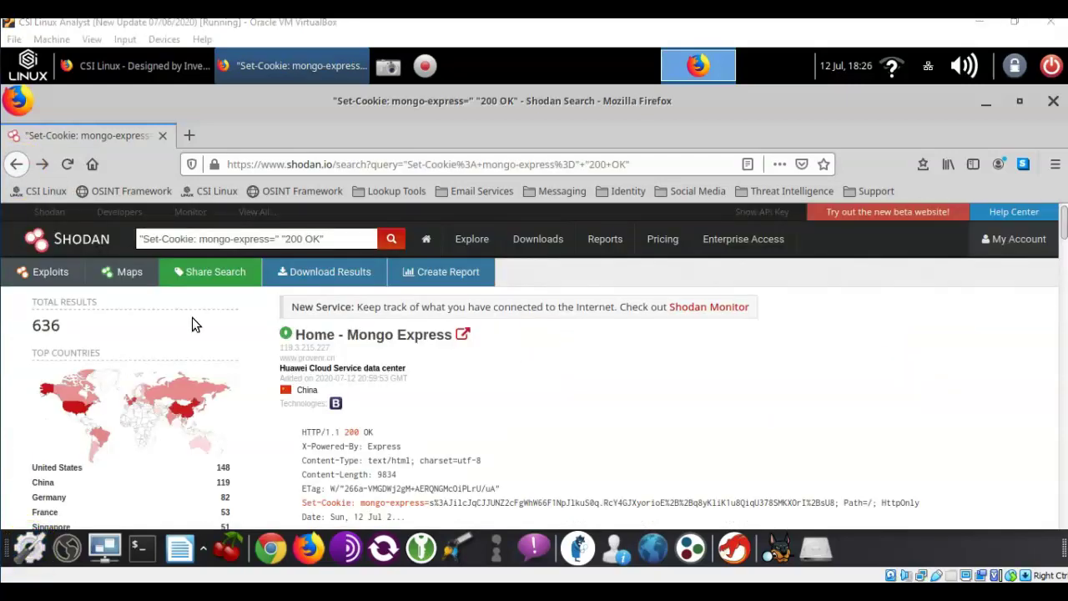
# - Replace the search query with product:elastic port:9200
pyautogui.moveTo(333, 241); pyautogui.dragTo(84, 239)
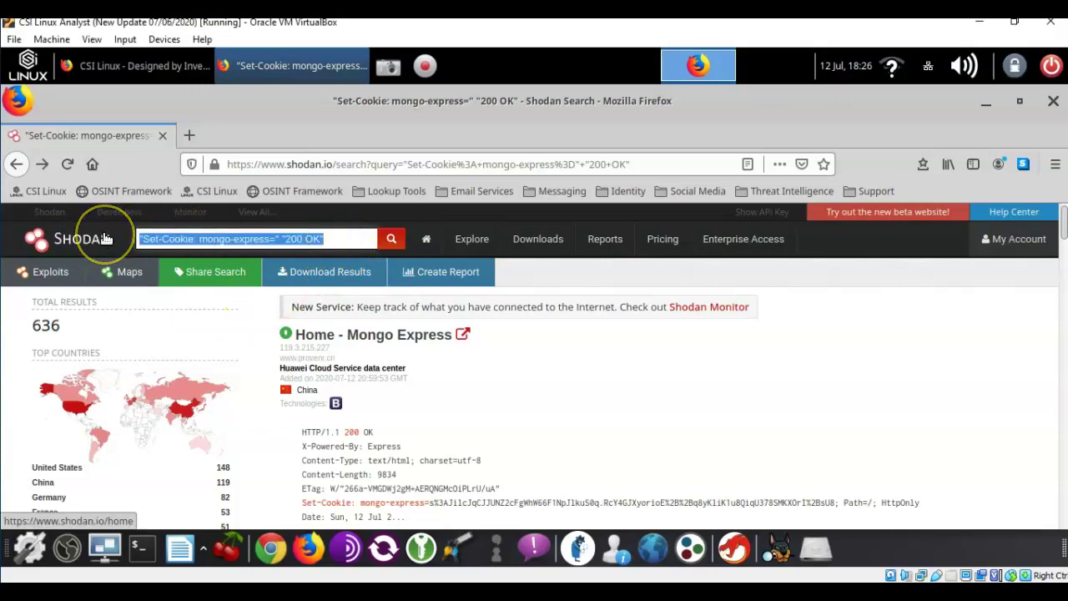
pyautogui.write('product:elastic port:9200')
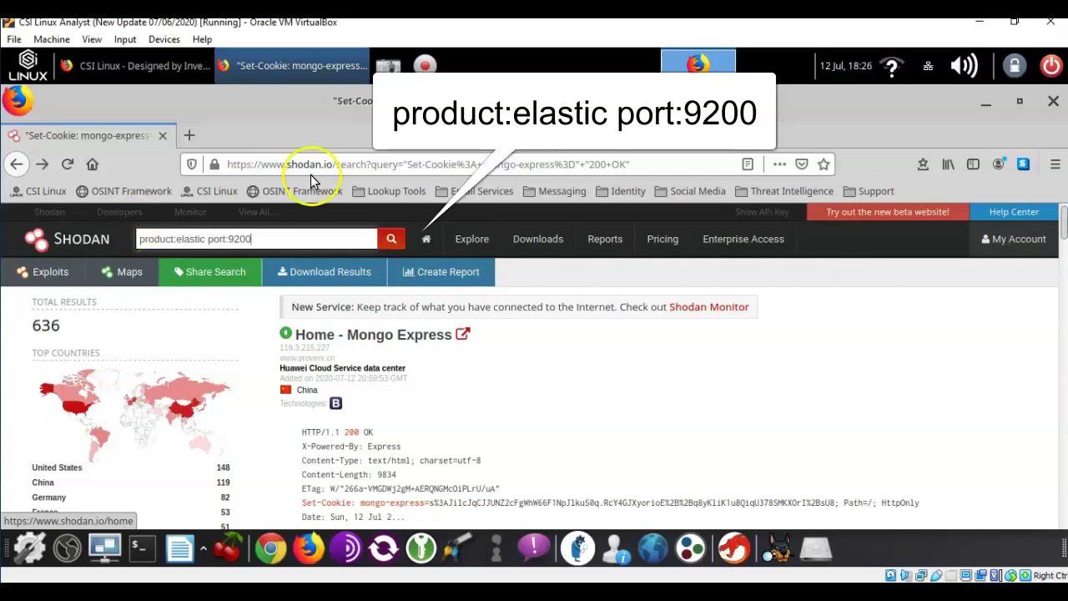
# - Run the Elasticsearch search and open host 47.101.133.87 from the 25,798 results
pyautogui.click(392, 239)
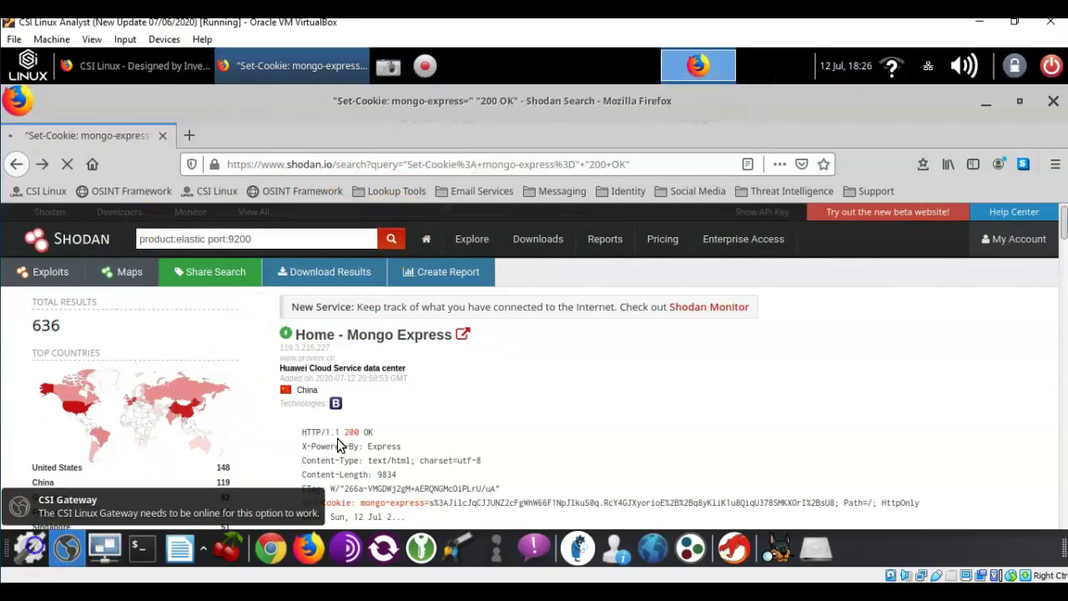
pyautogui.scroll(-1, 339, 435)
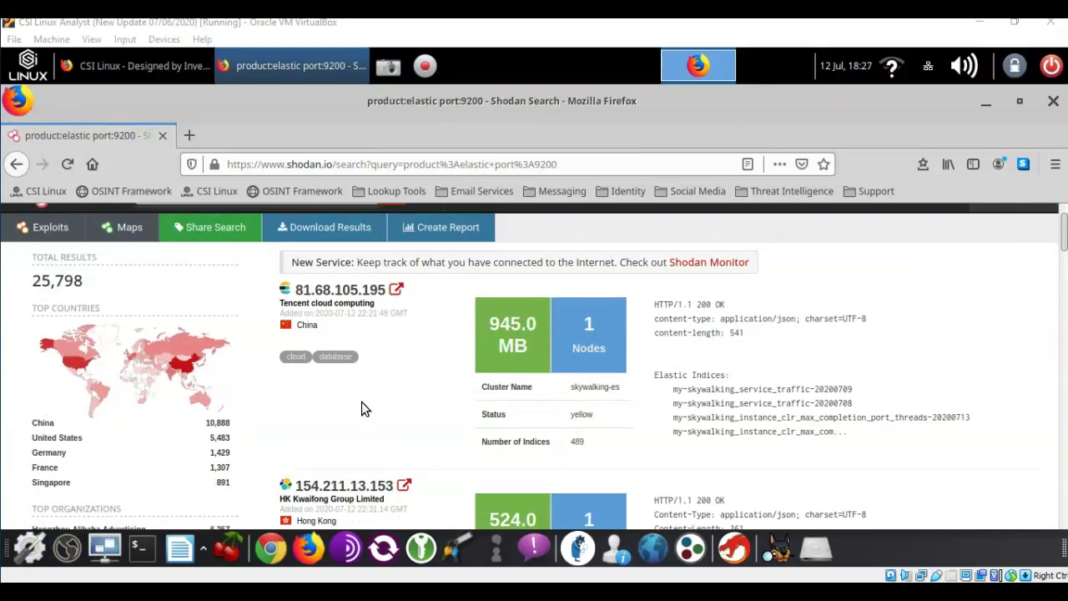
pyautogui.scroll(-4, 361, 402)
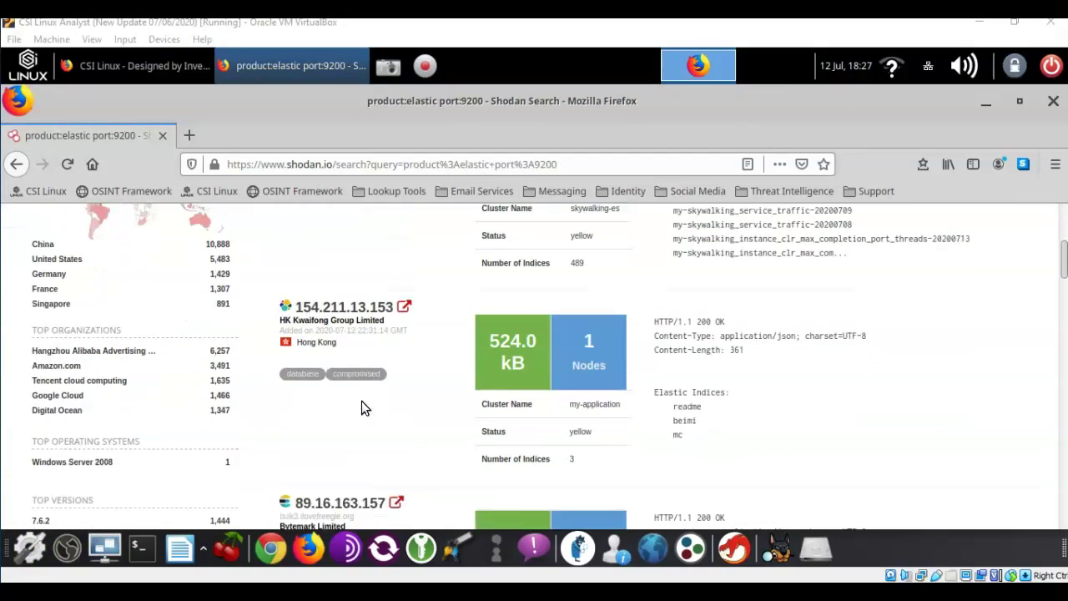
pyautogui.scroll(-2, 363, 407)
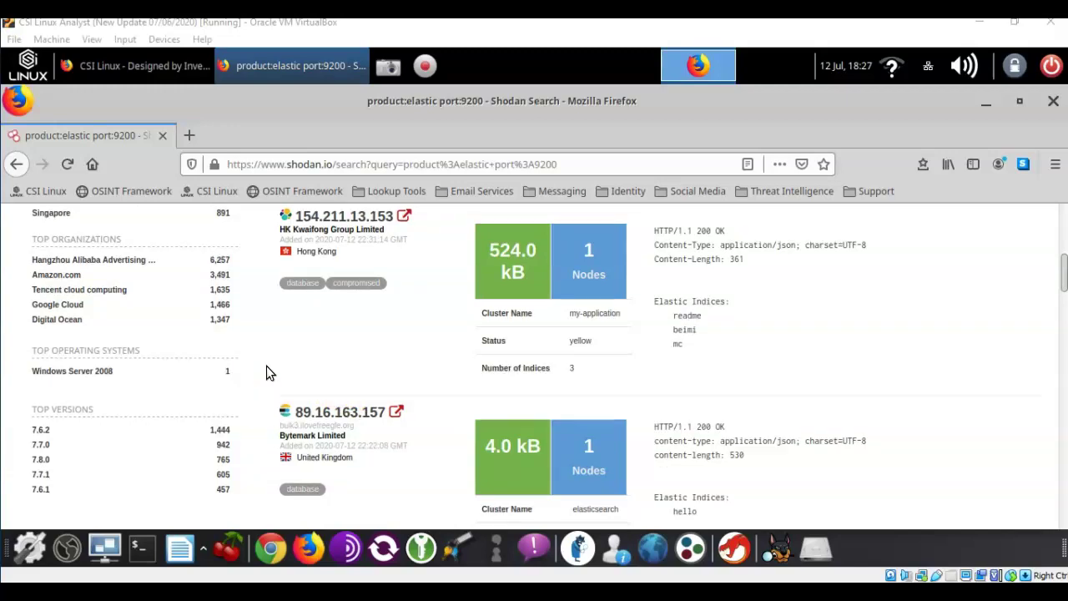
pyautogui.scroll(-4, 265, 372)
pyautogui.scroll(-2, 118, 406)
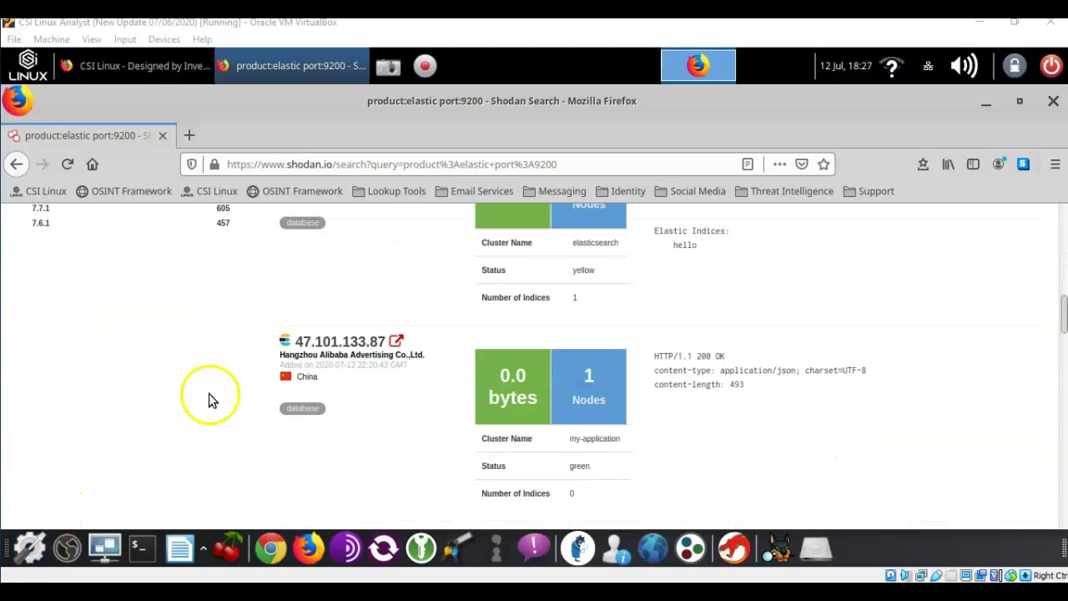
pyautogui.click(349, 345)
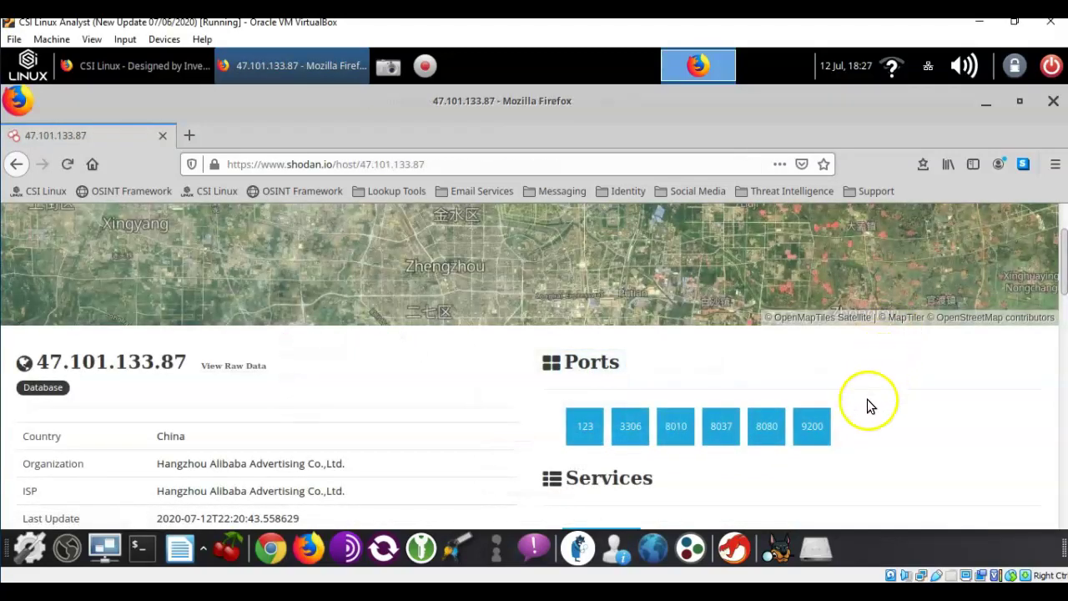
# - Open the host's port 9200 Elastic service endpoint in a new tab
pyautogui.click(814, 430)
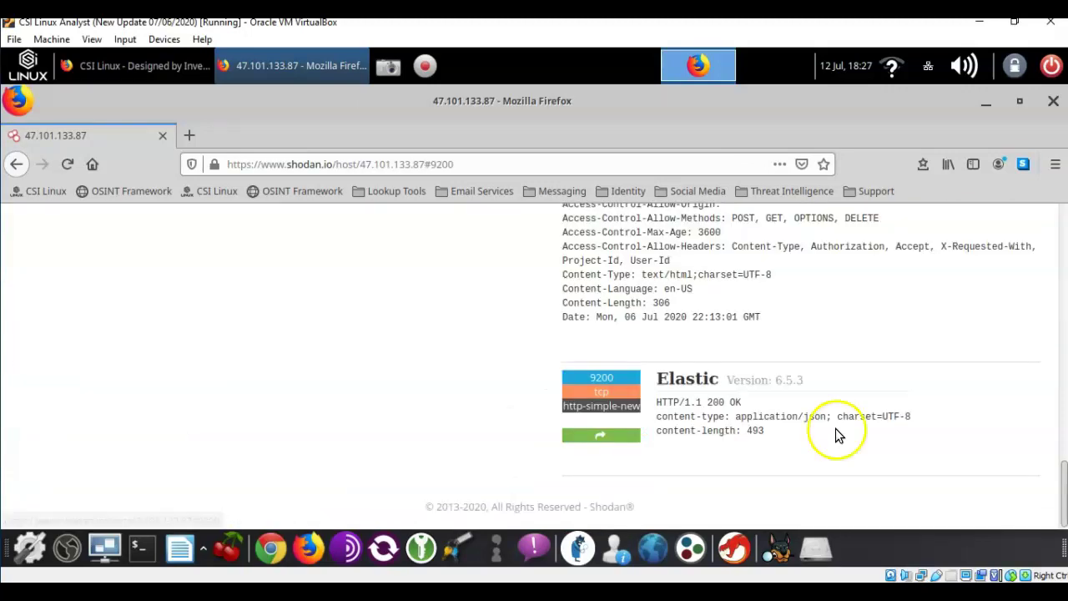
pyautogui.scroll(5, 938, 414)
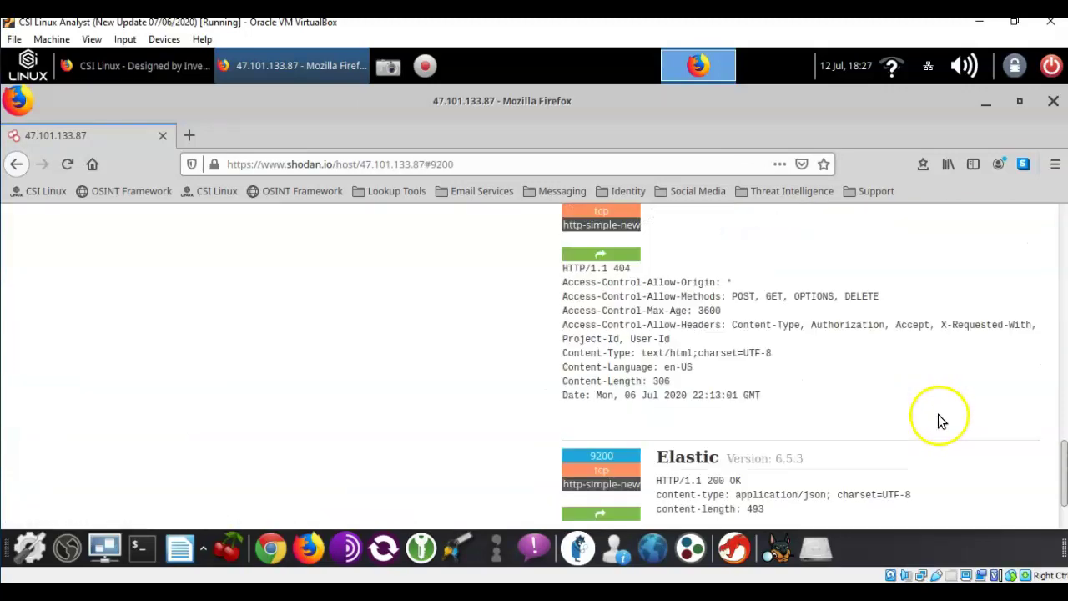
pyautogui.scroll(-5, 382, 435)
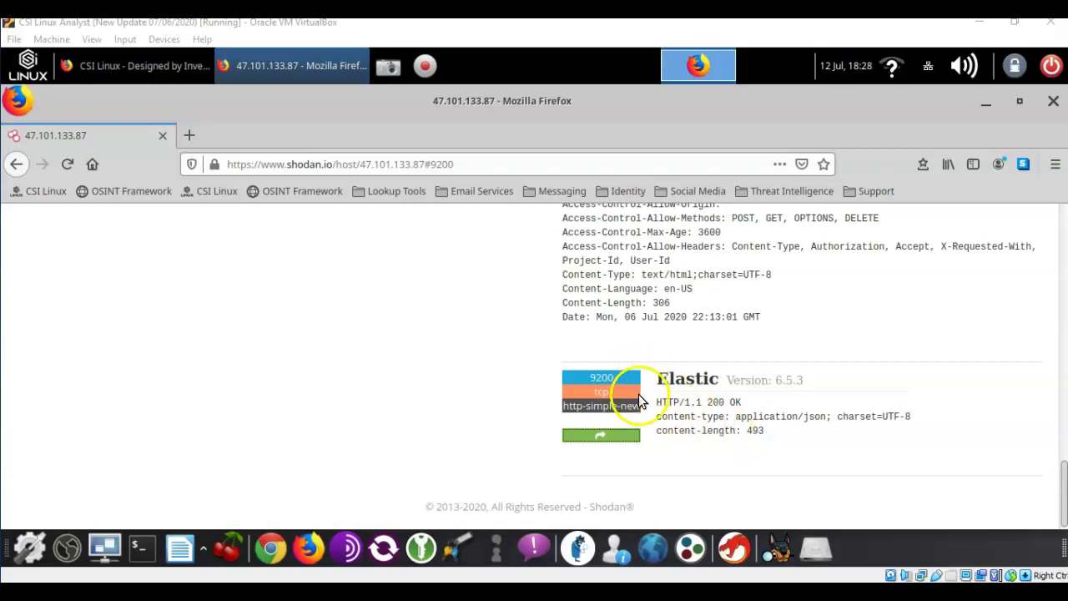
pyautogui.click(601, 438)
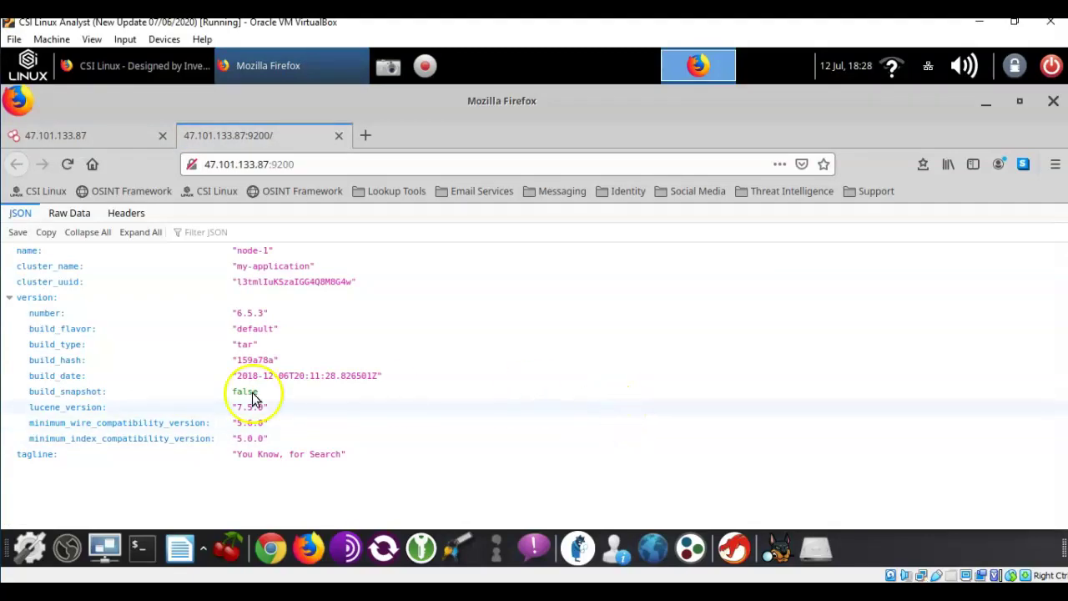
# - Close the 47.101.133.87:9200 JSON tab to return to the Shodan host page
pyautogui.hotkey('ctrl', 'w')
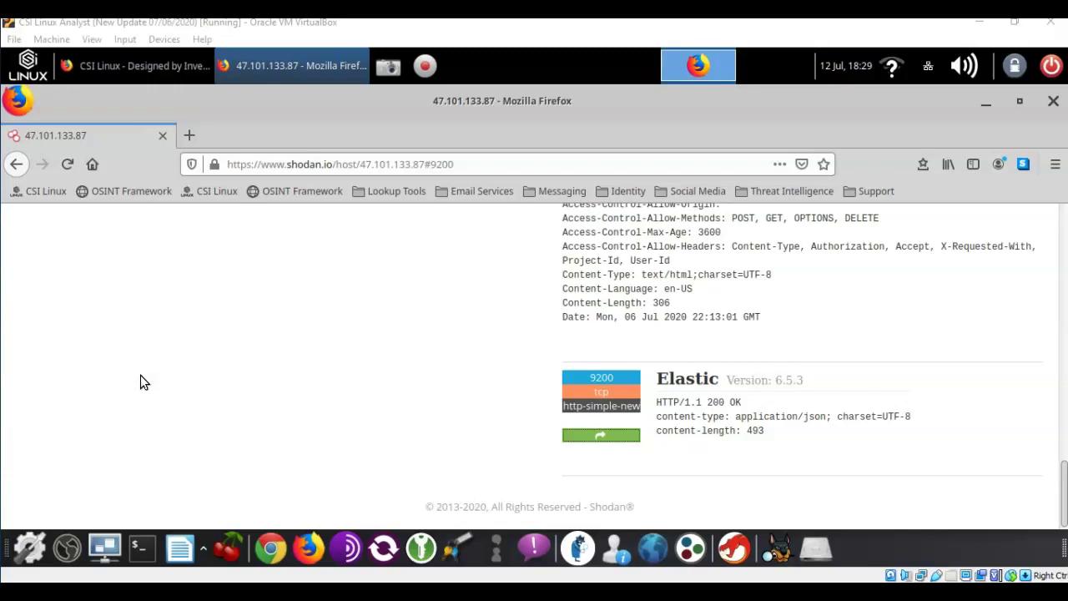
pyautogui.click(141, 391)
pyautogui.click(91, 439)
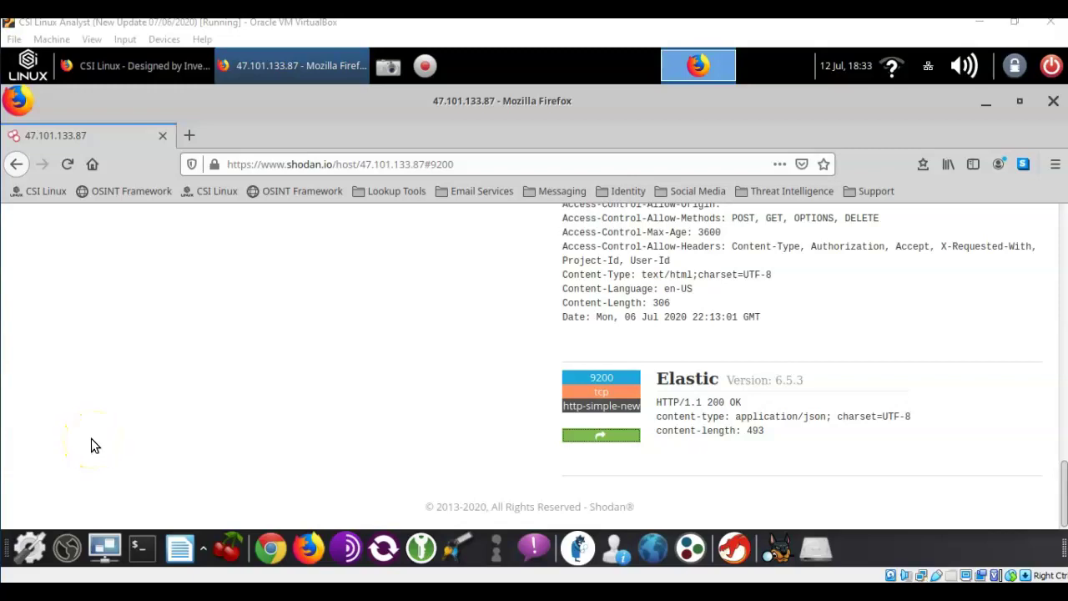